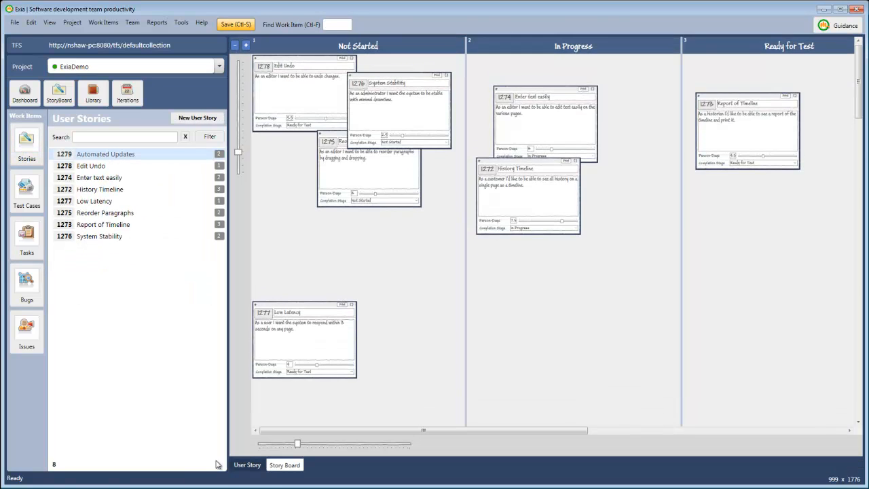
Review the project dashboard and the full-screen storyboard of the ExiaDemo project, closing the storyboard when done
{"action": "left_click", "coordinate": [26, 190]}
{"action": "left_click", "coordinate": [19, 91]}
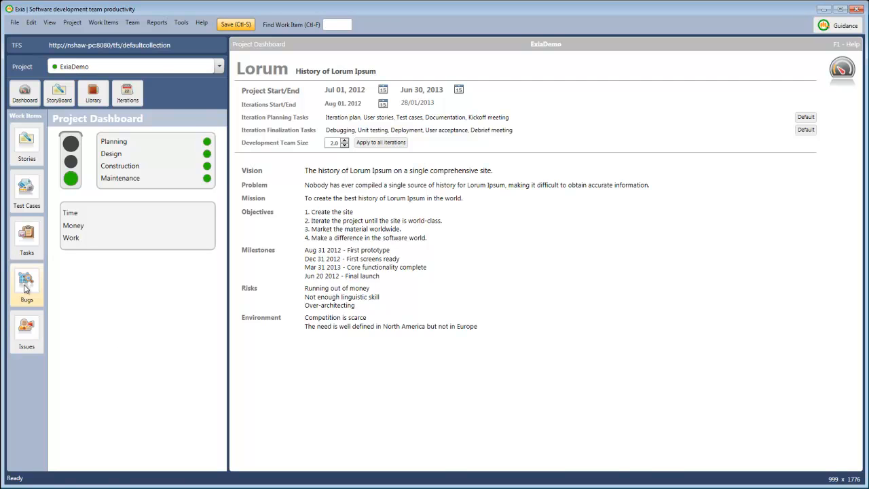
{"action": "left_click", "coordinate": [59, 95]}
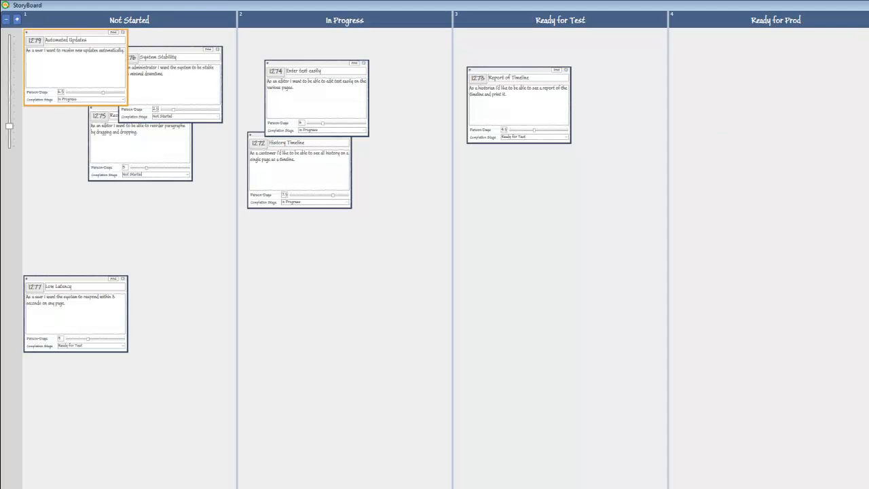
{"action": "key", "text": "alt+F4"}
Show the iterations timeline together with the details of the History features iteration
{"action": "left_click", "coordinate": [127, 94]}
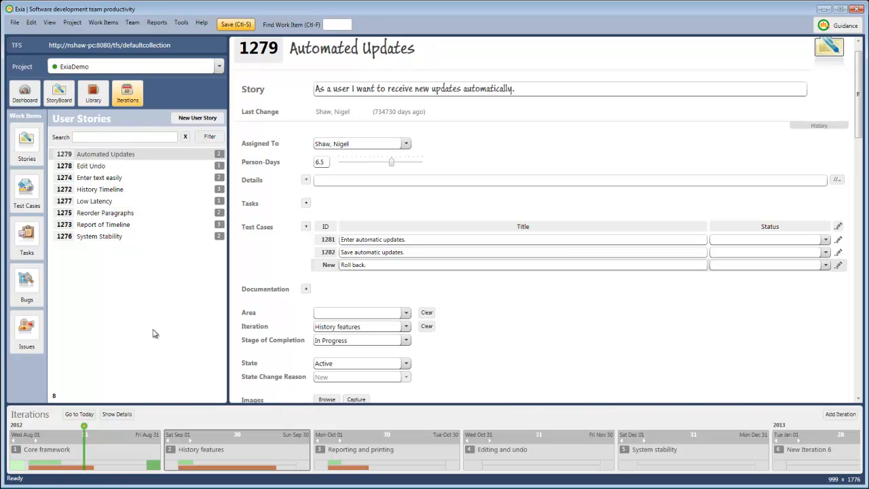
{"action": "left_click", "coordinate": [125, 414]}
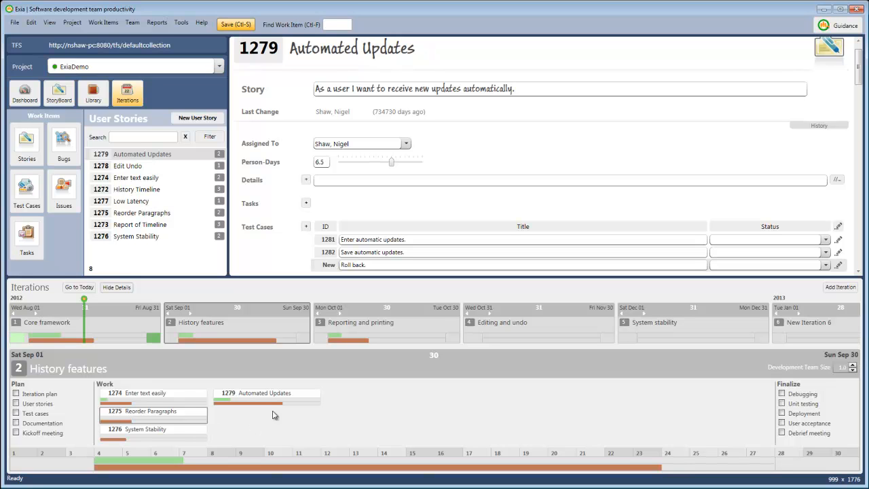
Look over the Guidance process diagram, close it and hide the iterations timeline
{"action": "left_click", "coordinate": [840, 27]}
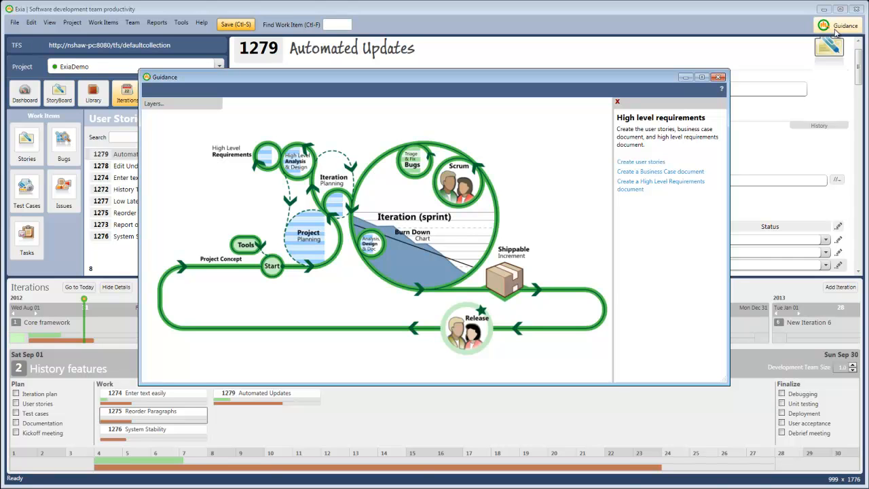
{"action": "left_click", "coordinate": [718, 80]}
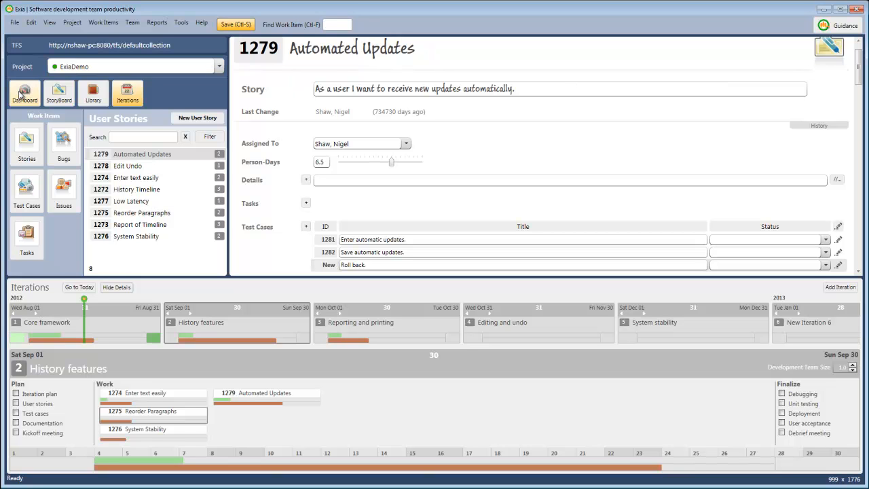
{"action": "left_click", "coordinate": [123, 95]}
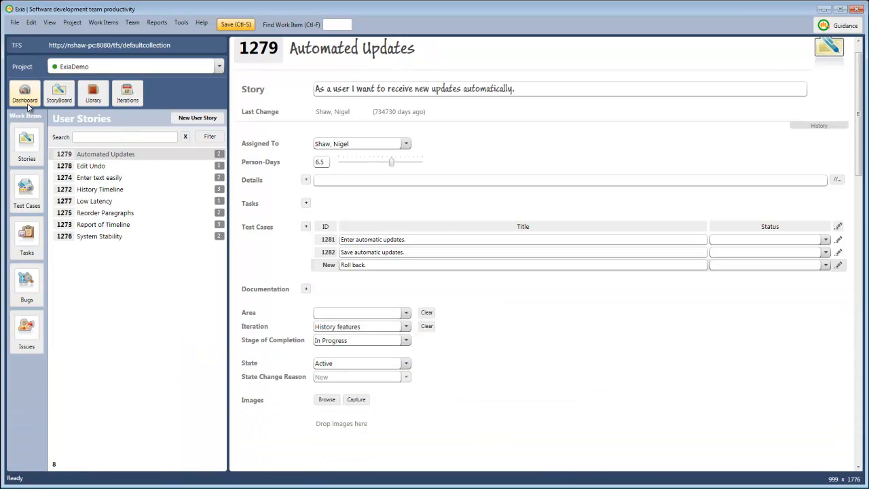
In the library's Architecture book, add a topic named Special Rules under the Business Rules layer
{"action": "left_click", "coordinate": [93, 95]}
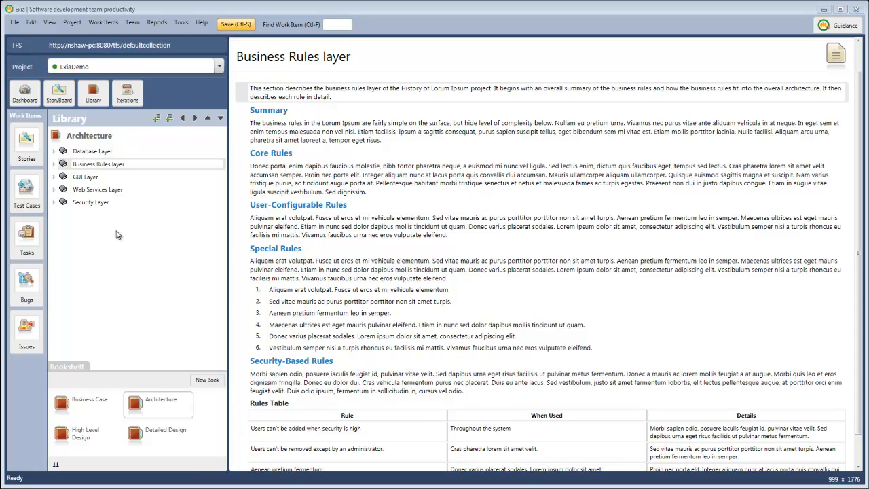
{"action": "left_click", "coordinate": [54, 165]}
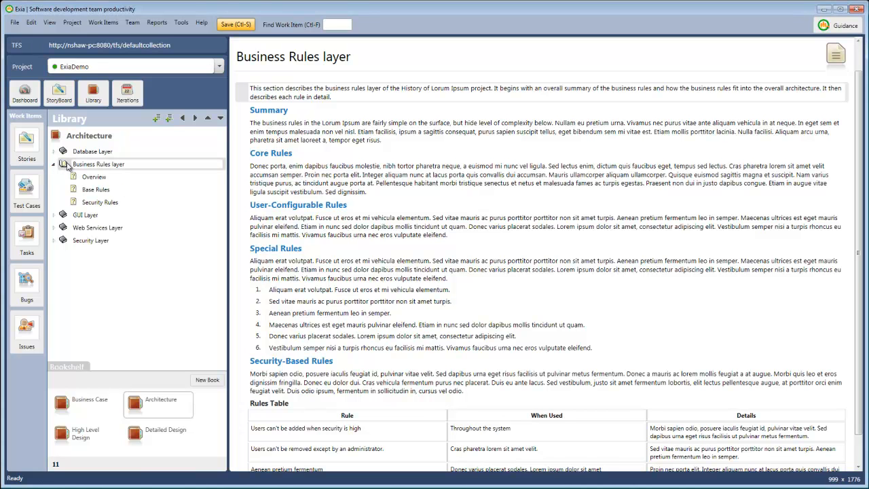
{"action": "left_click", "coordinate": [158, 118]}
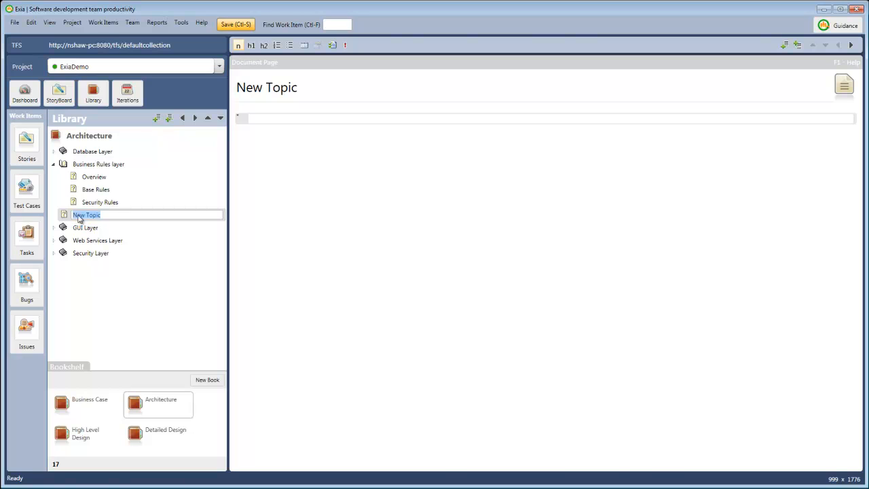
{"action": "type", "text": "Special Rules"}
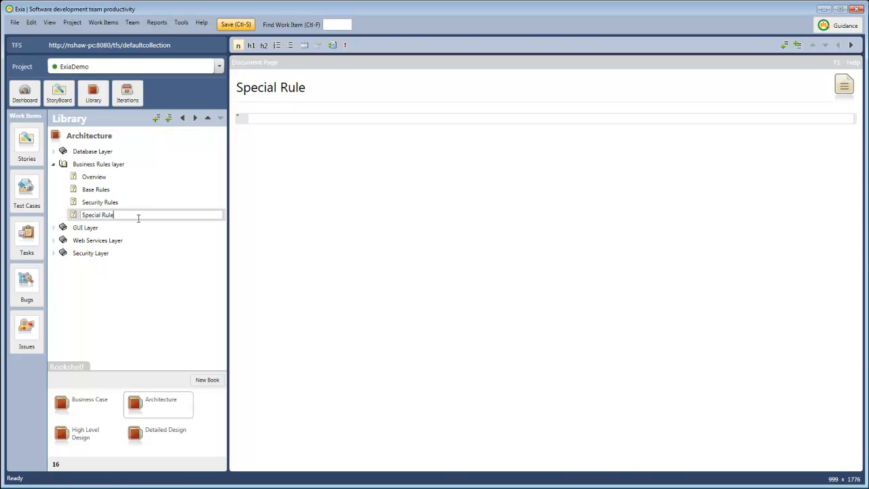
Write the body of the Special Rules page, including a paragraph starting "Once the special rules are created, they are loaded into the secure transport system"
{"action": "left_click", "coordinate": [281, 118]}
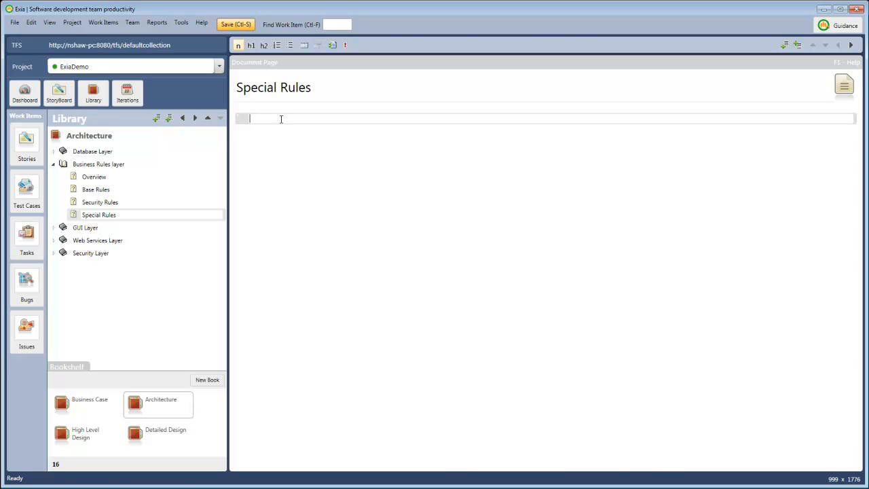
{"action": "type", "text": "Ths"}
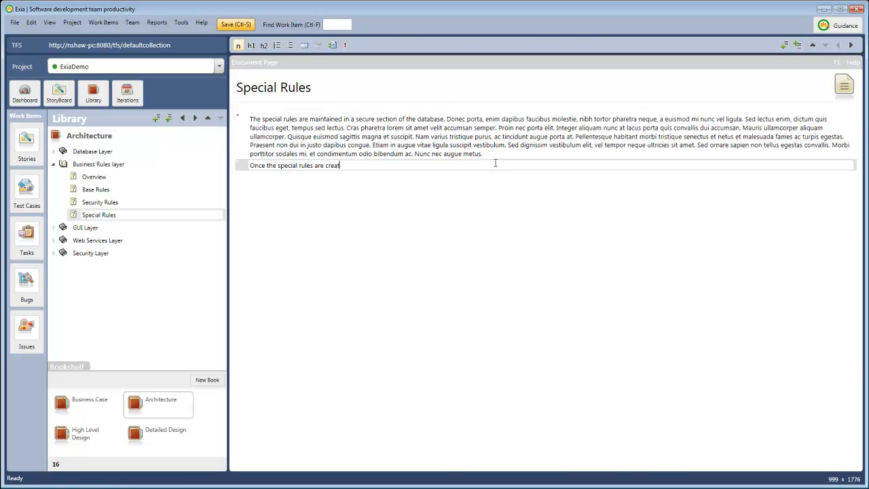
{"action": "type", "text": "e"}
{"action": "type", "text": "d, they are loaded into the"}
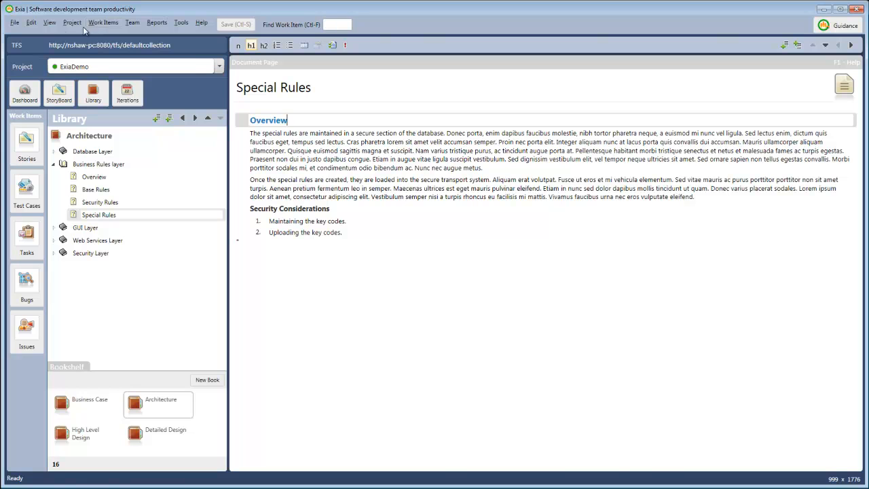
Display the work item IDs of the topics and paragraphs for the Special Rules page
{"action": "left_click", "coordinate": [49, 25]}
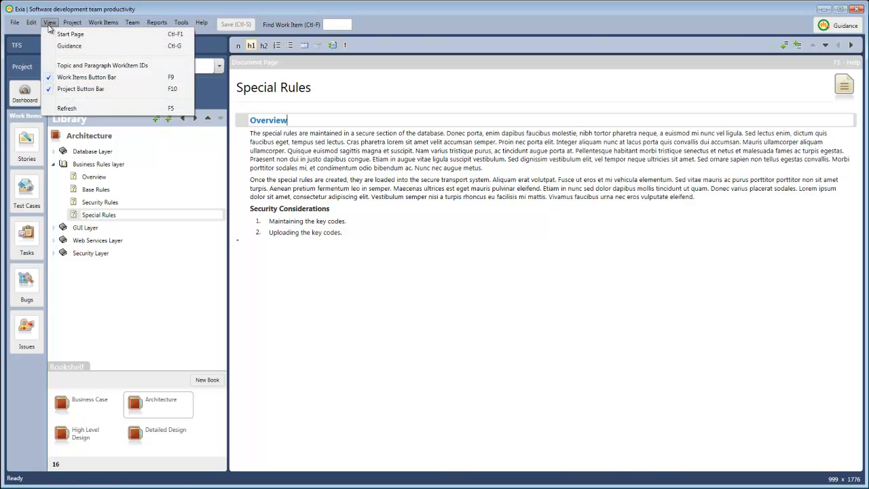
{"action": "left_click", "coordinate": [60, 66]}
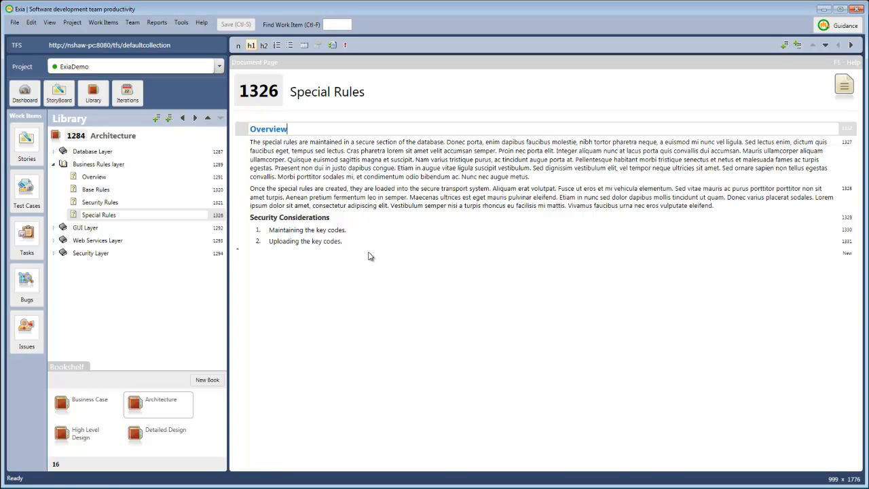
{"action": "left_click", "coordinate": [261, 253]}
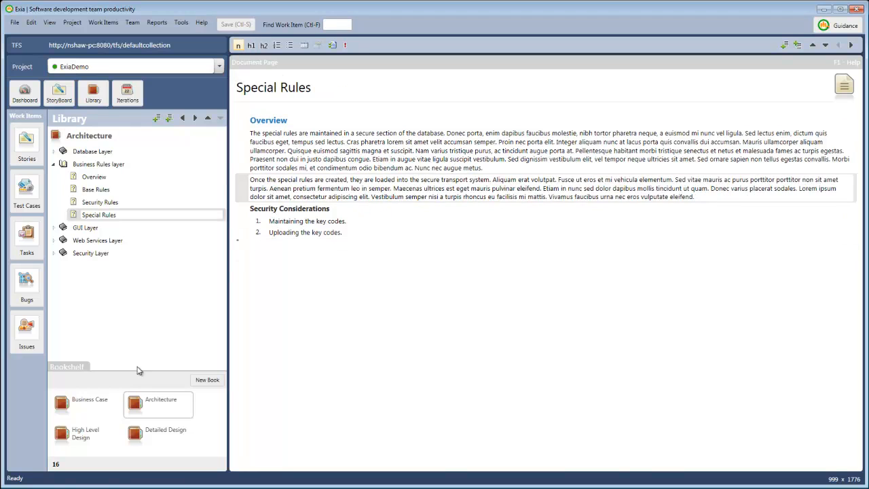
Create a book titled Release Notes with the description "Release notes for each iteration." and enlarge the bookshelf area
{"action": "left_click", "coordinate": [206, 380]}
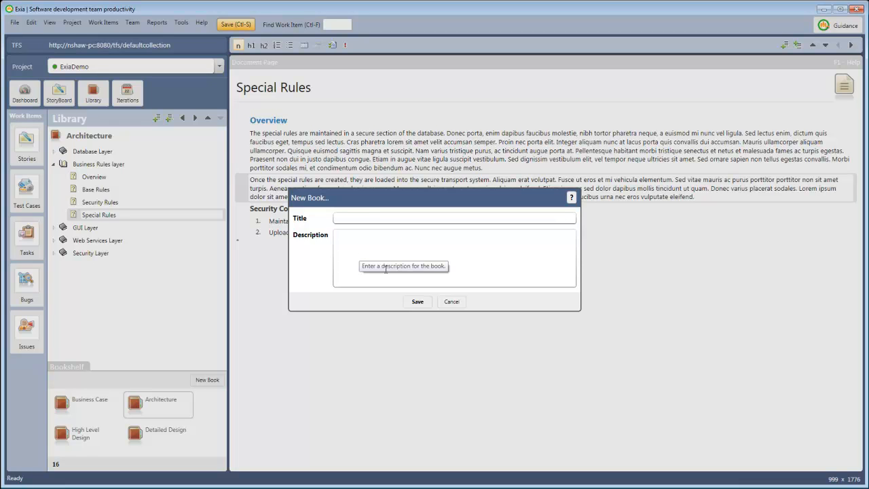
{"action": "type", "text": "Release Notes"}
{"action": "key", "text": "Tab"}
{"action": "type", "text": "Release notes for each iteration."}
{"action": "left_click", "coordinate": [417, 302]}
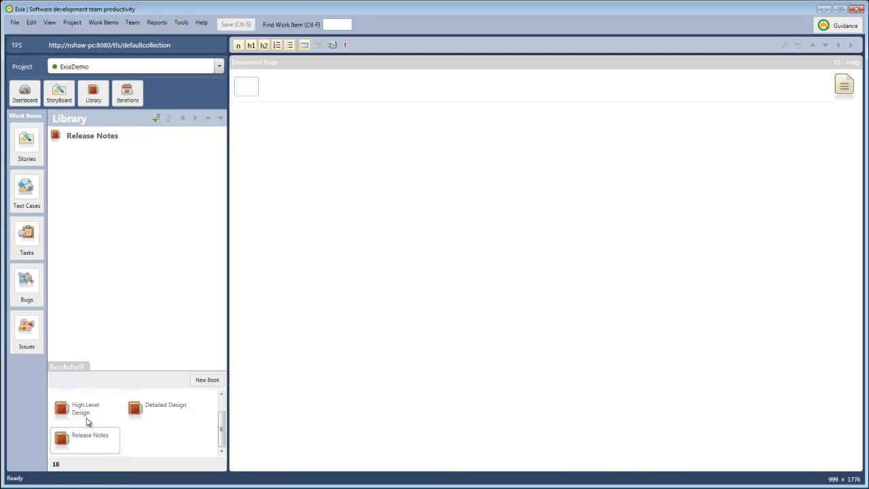
{"action": "left_click_drag", "start_coordinate": [97, 370], "coordinate": [97, 333]}
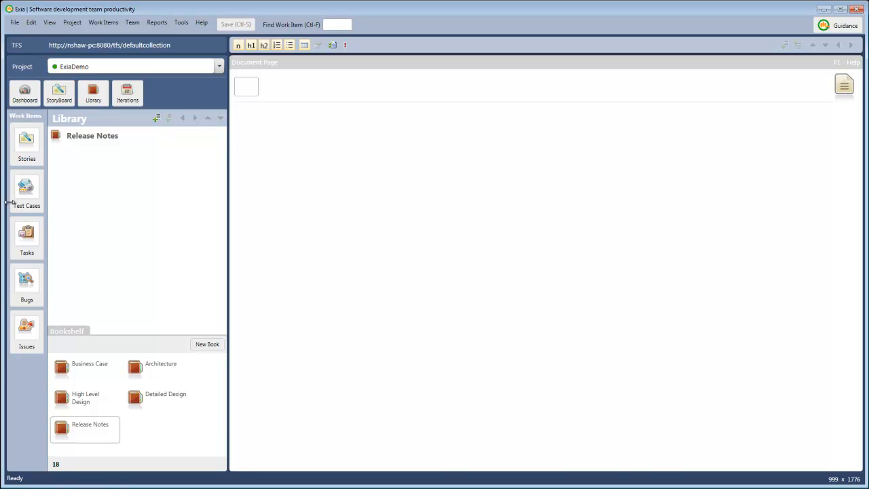
Add documentation to bug 1258 in the Release Notes book, titled "Once fixed, the user has to remember to trim paragraphs manually."
{"action": "left_click", "coordinate": [26, 284]}
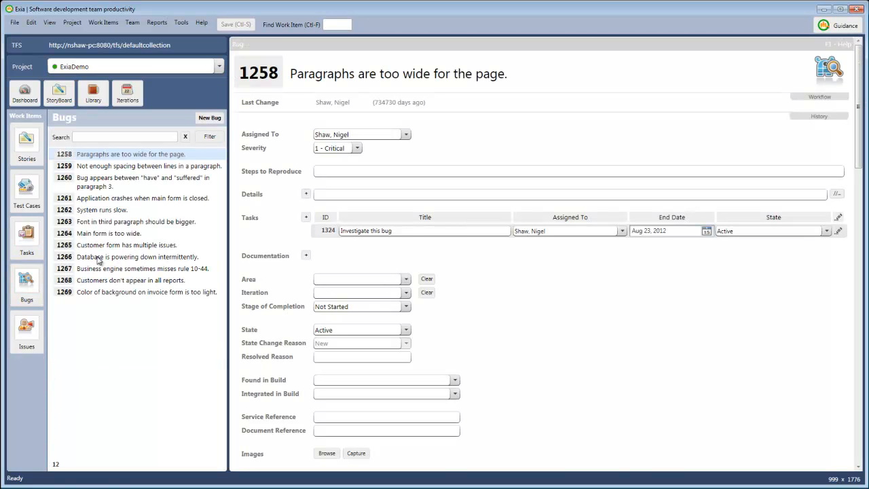
{"action": "left_click", "coordinate": [416, 232]}
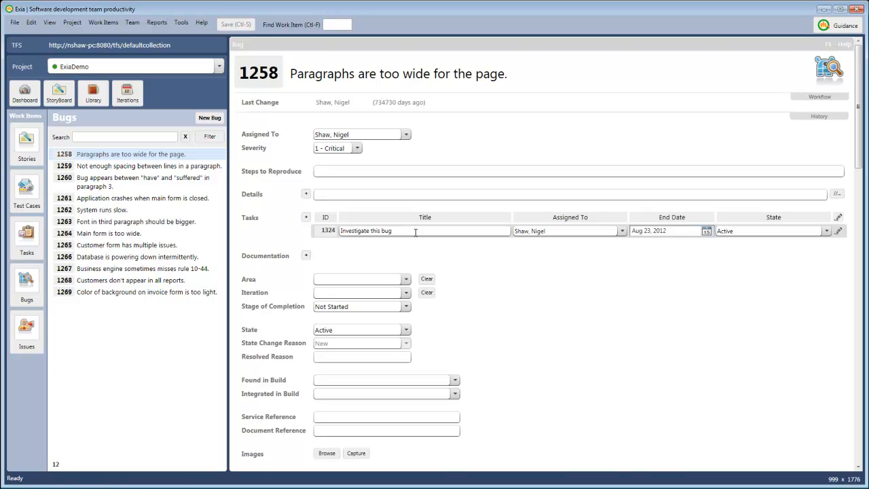
{"action": "left_click", "coordinate": [305, 255]}
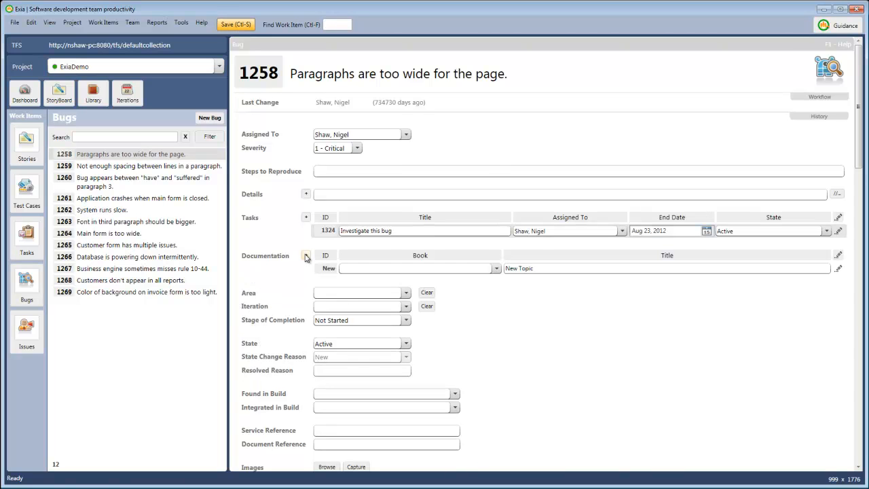
{"action": "left_click", "coordinate": [496, 269]}
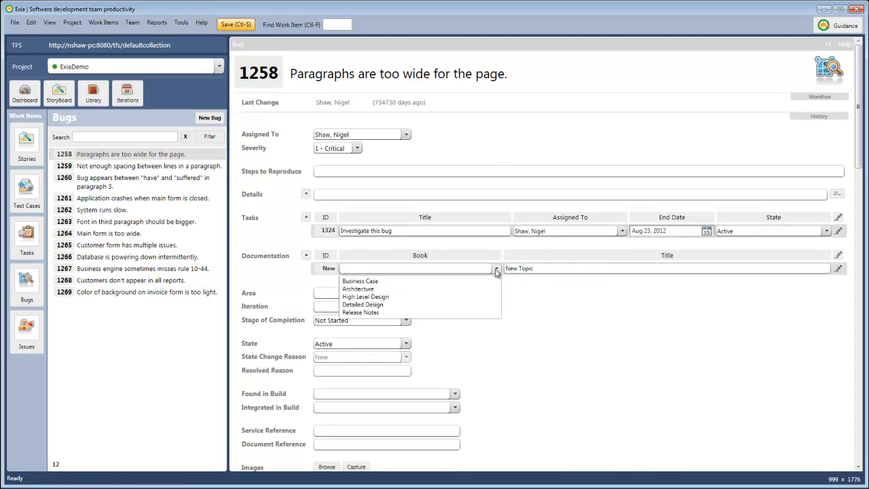
{"action": "left_click", "coordinate": [353, 312]}
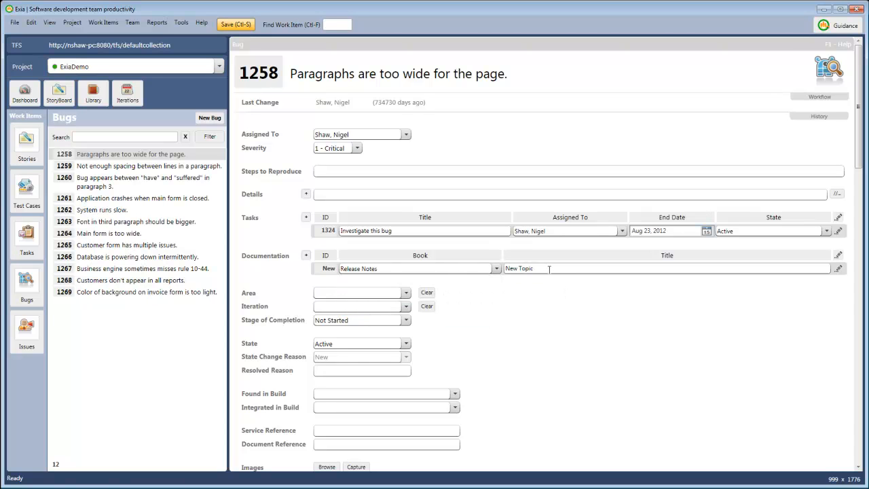
{"action": "left_click_drag", "start_coordinate": [549, 269], "coordinate": [481, 273]}
{"action": "type", "text": "Once fixed, the user has to remember to trim paragraphs manually."}
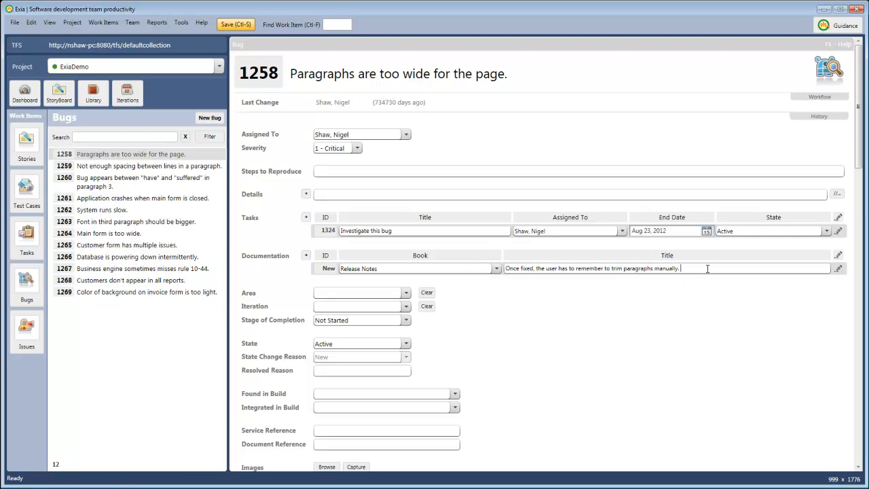
Write the bug's documentation page with the steps for trimming paragraphs manually as a four-item numbered list, and view it in the library
{"action": "left_click", "coordinate": [839, 270]}
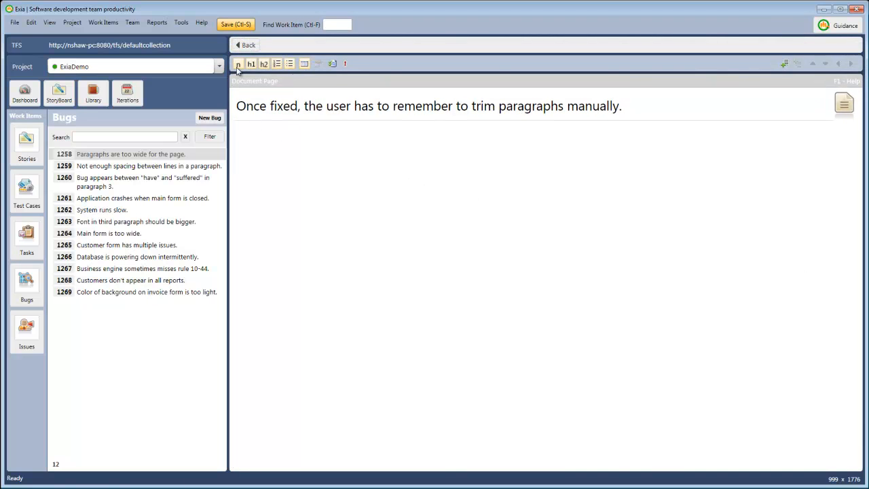
{"action": "left_click", "coordinate": [785, 64]}
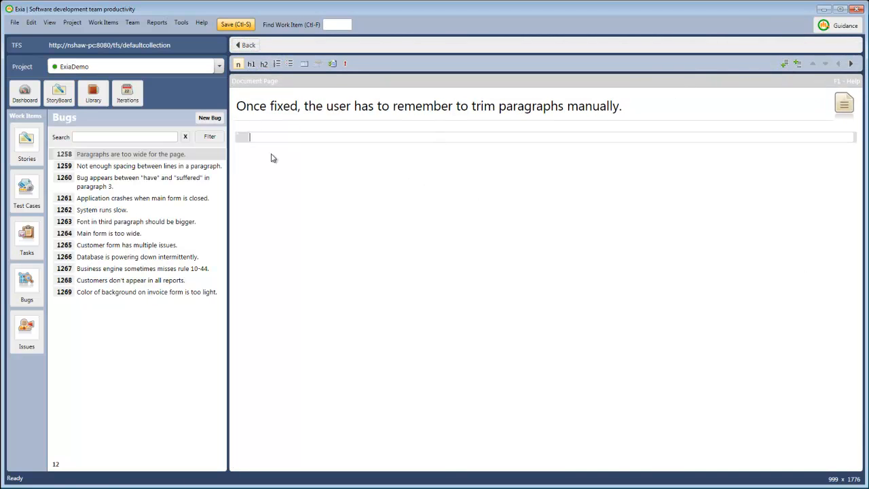
{"action": "type", "text": "The user has to trim paragraphs manually. Steps for doing this are: Donec porta, enim dapibus faucibus molestie, nibh tortor pharetra neque Nullam eu pretium urna. Vivamus nec purus vitae ante aliquam vehicula in at neque. In eget sem et enim tempus malesuada non vel nisl. Etiam facilisis Aliquam erat volutpat. Fusce ut eros et mi vehicula elementum. Sed vitae mauris ac purus porttitor porttitor non sit amet turpis. Aenean pretium fermentum leo in semper. Maecenas ultrices est eget mauris pulvinar eleifend. Etiam in nunc sed dolor dapibus mollis tincidunt ut Morbi sapien odio, posuere iaculis feugiat id, pulvinar vitae velit. Sed dapibus urna eget risus facilisis ut pulvinar metus fermentum. Donec a mauris ac lorem mollis feugiat a at augue."}
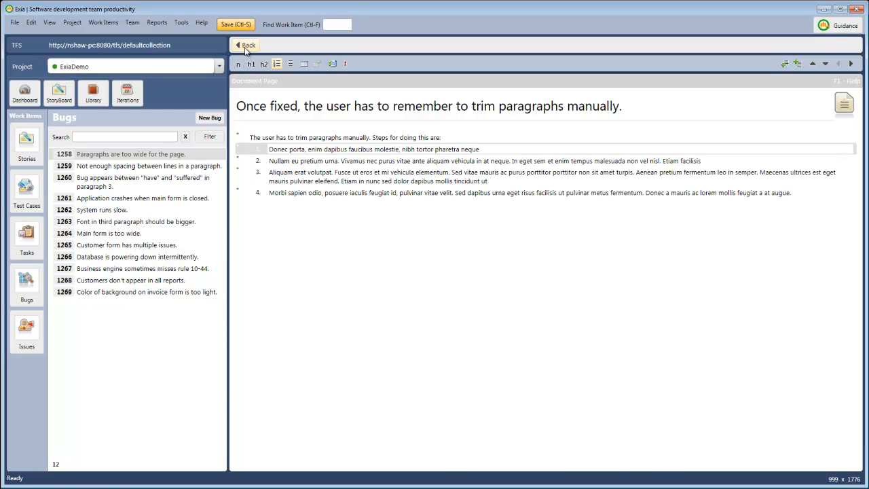
{"action": "left_click", "coordinate": [245, 47]}
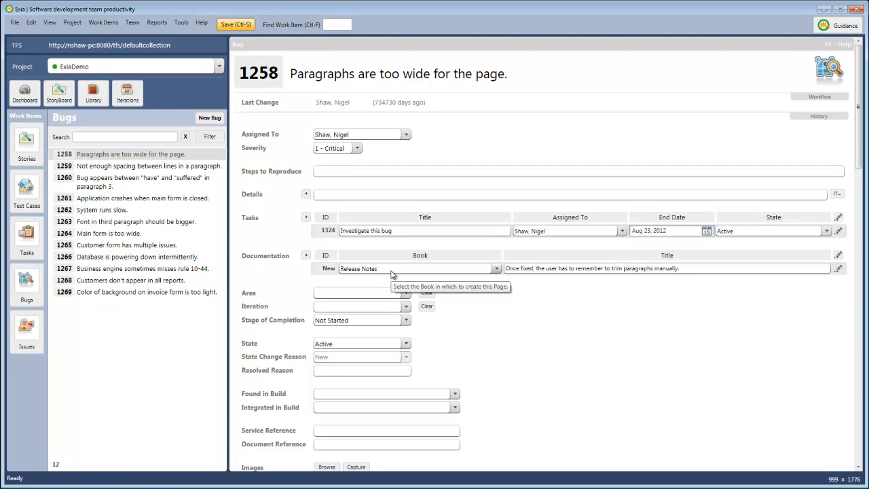
{"action": "left_click", "coordinate": [94, 93]}
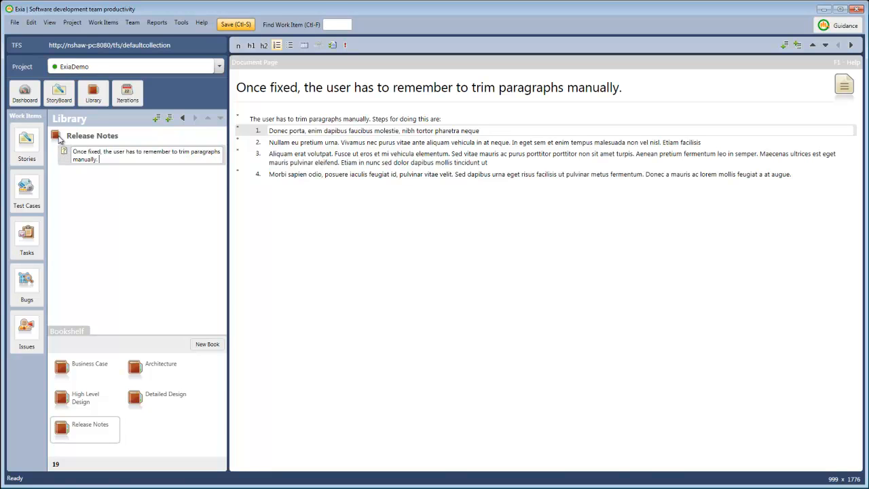
Add a Release Notes documentation topic to task 1270, and open the "Lorum Ipsum mea culpa" topic in the library's Release Notes book
{"action": "left_click", "coordinate": [27, 238]}
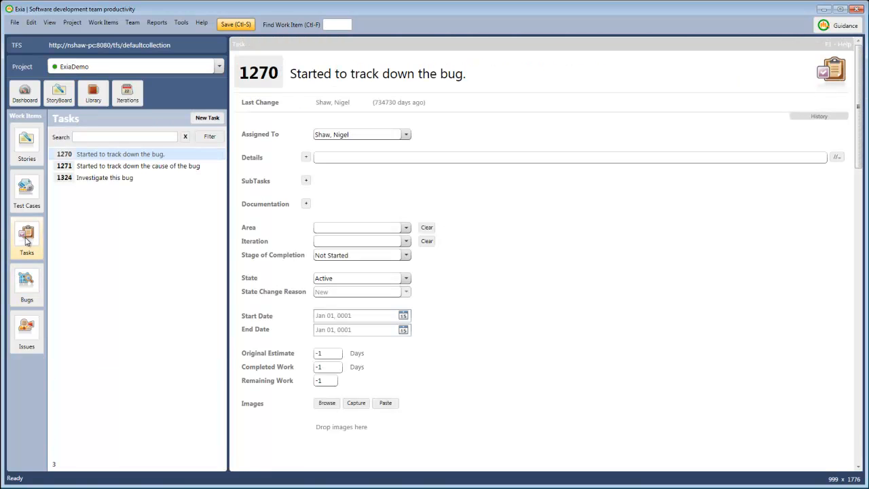
{"action": "left_click", "coordinate": [306, 204]}
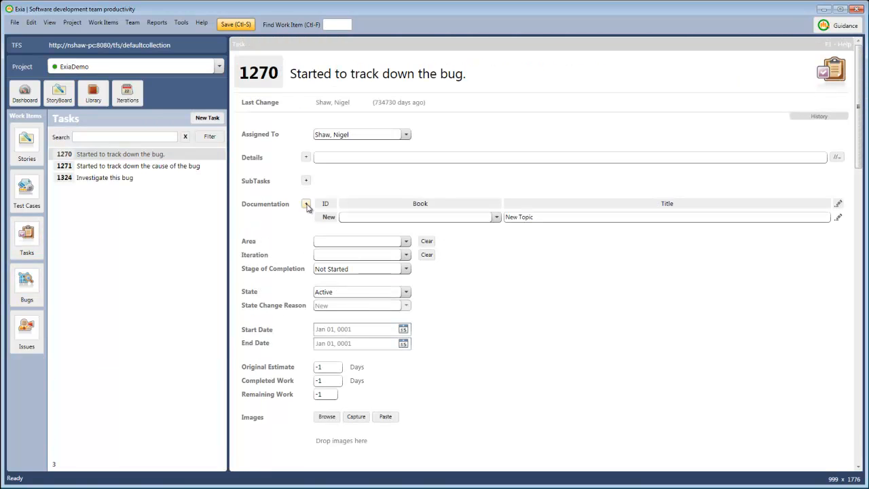
{"action": "left_click", "coordinate": [372, 217]}
{"action": "left_click", "coordinate": [356, 261]}
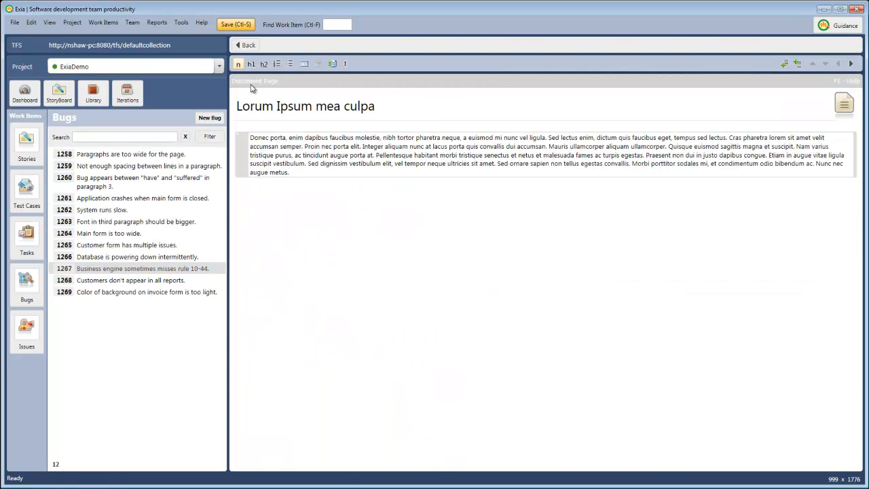
{"action": "left_click", "coordinate": [68, 187]}
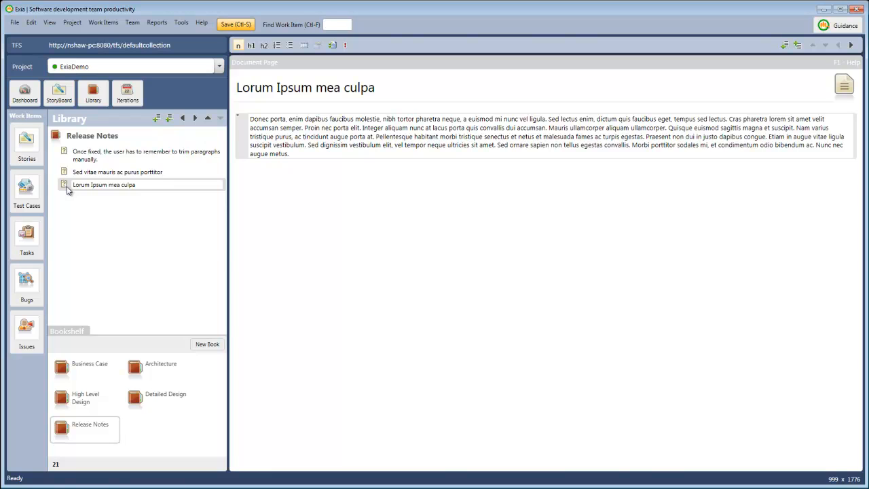
View the documentation topics in the Release Notes book, including the paragraph-trimming topic and "Sed vitae mauris ac purus porttitor"
{"action": "left_click", "coordinate": [68, 175]}
{"action": "left_click", "coordinate": [65, 156]}
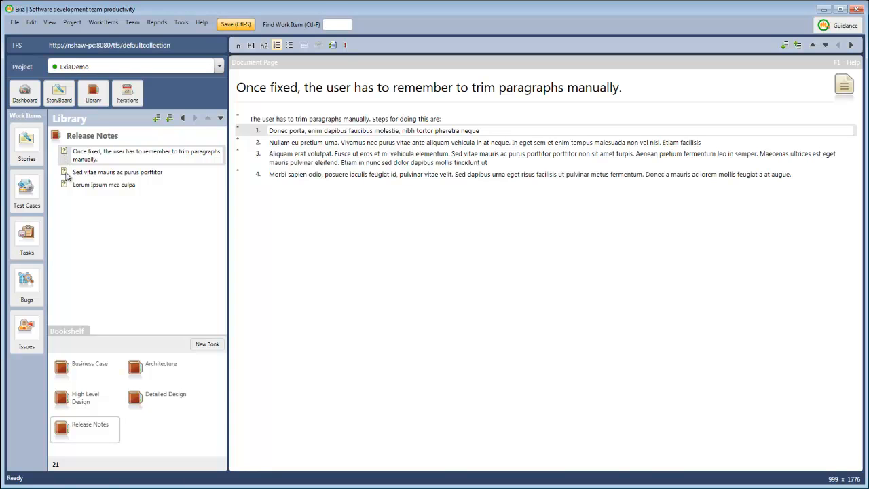
{"action": "left_click", "coordinate": [67, 174]}
{"action": "left_click", "coordinate": [67, 153]}
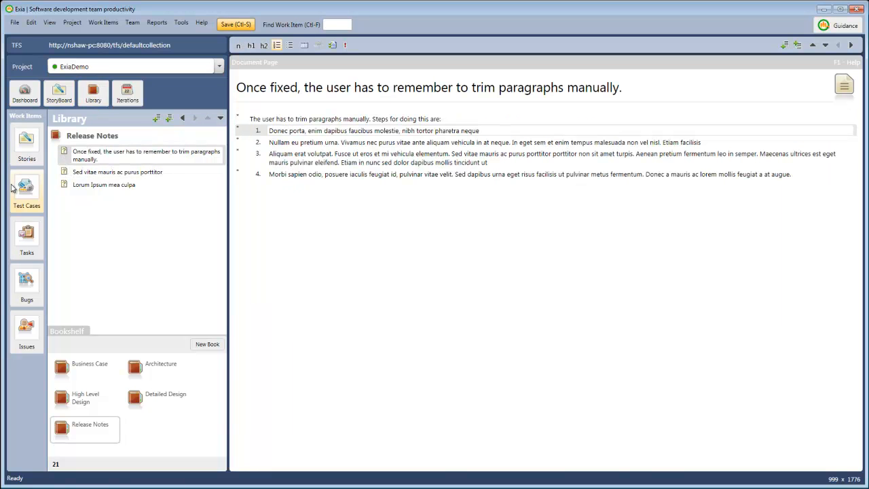
{"action": "left_click", "coordinate": [66, 176]}
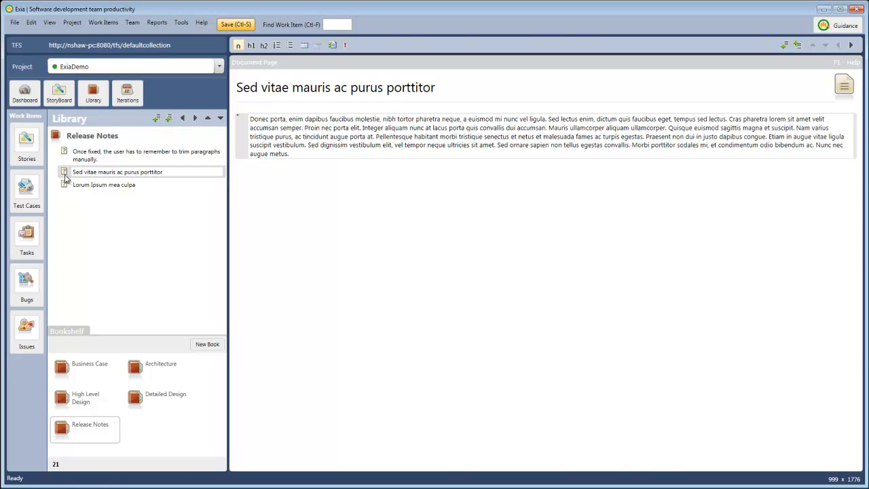
Display the iterations timeline and view the work details of iteration 1, Core framework
{"action": "left_click", "coordinate": [127, 93]}
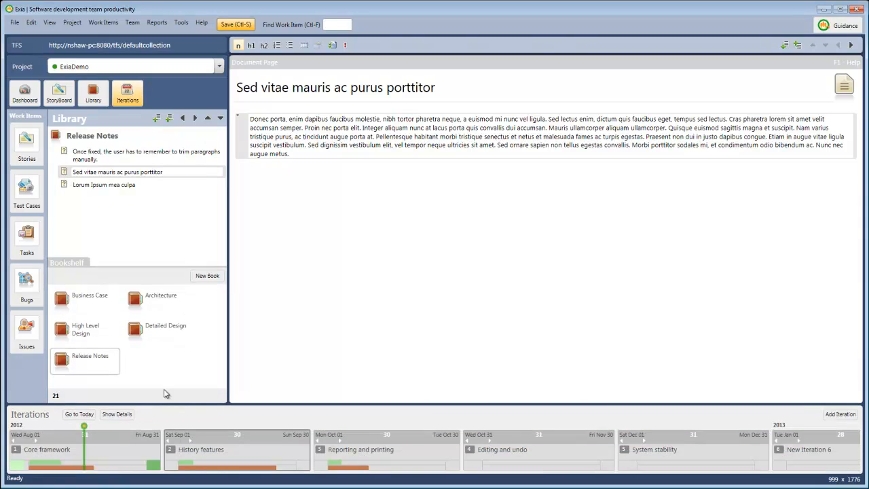
{"action": "left_click", "coordinate": [107, 444]}
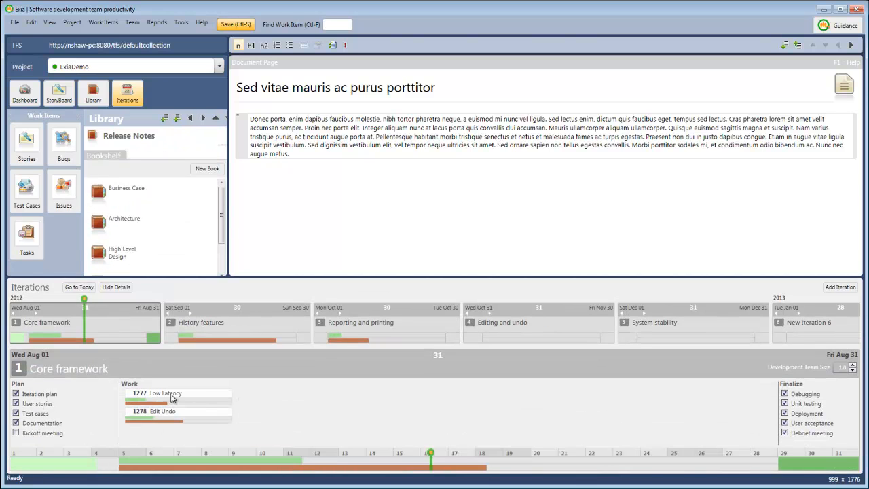
{"action": "left_click_drag", "start_coordinate": [190, 404], "coordinate": [370, 316]}
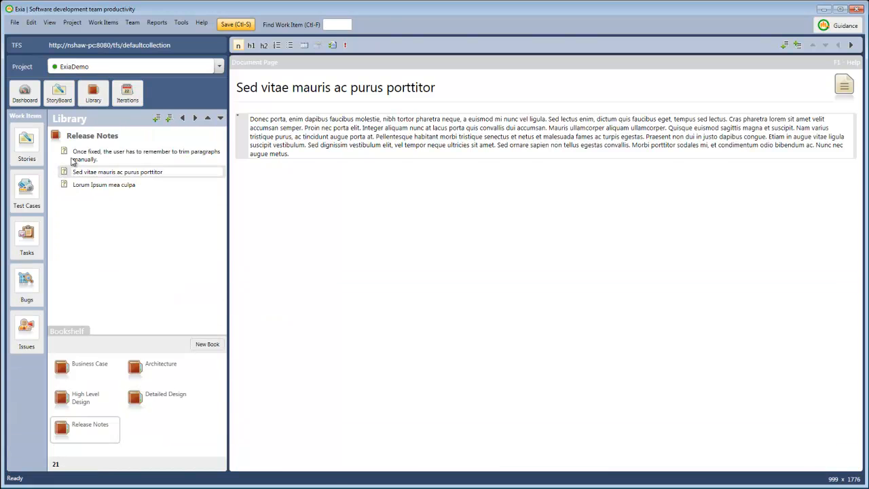
Try to export the Release Notes topic about trimming paragraphs manually as a Microsoft Word (*.doc) document
{"action": "left_click", "coordinate": [70, 150]}
{"action": "left_click", "coordinate": [12, 25]}
{"action": "left_click", "coordinate": [28, 66]}
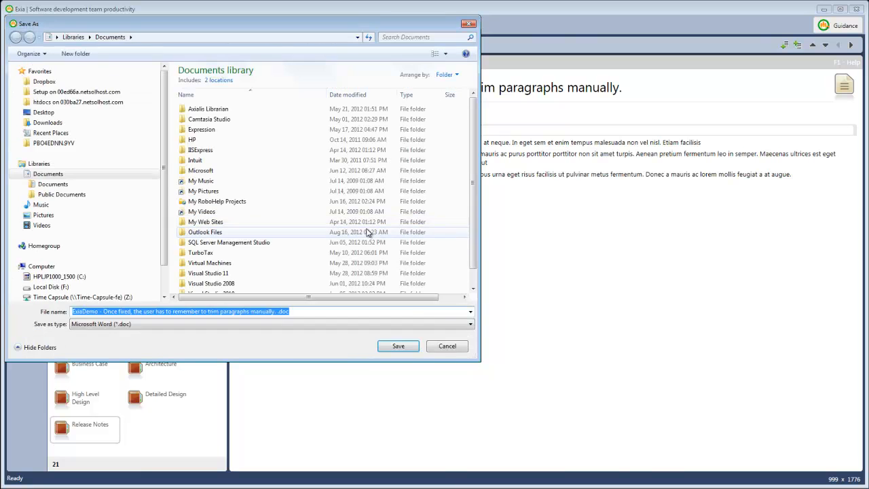
{"action": "left_click", "coordinate": [446, 344]}
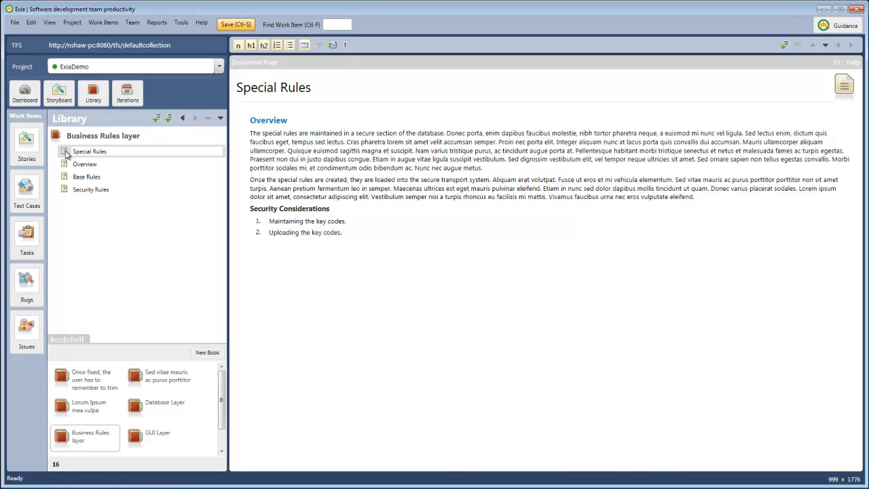
Save the pending changes to the ExiaDemo project
{"action": "left_click", "coordinate": [237, 25]}
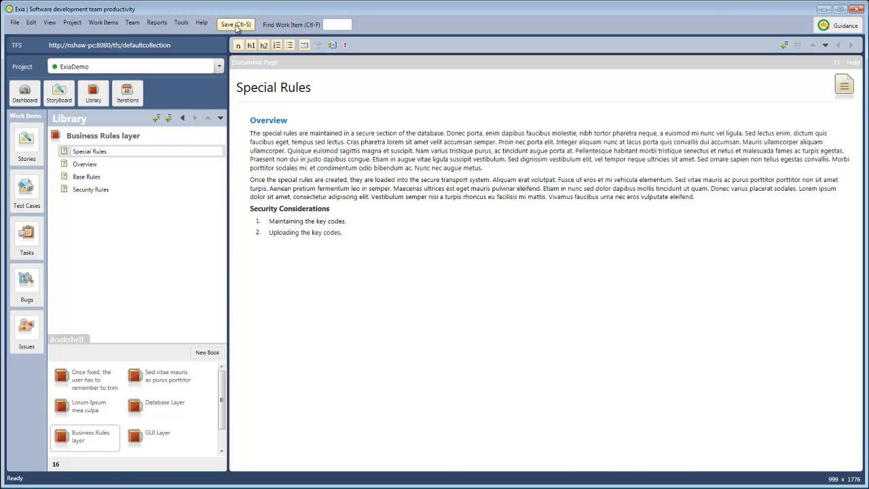